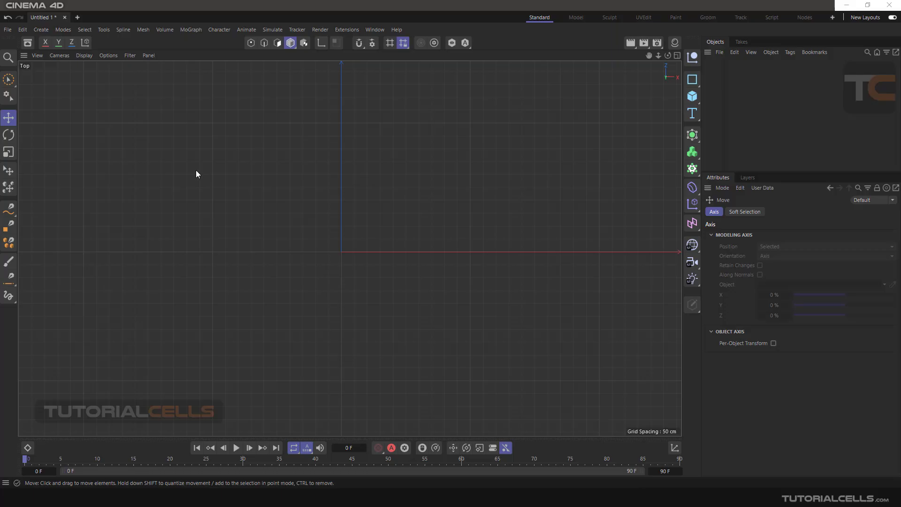
Step: Choose the Spline Arc Tool from the spline flyout, with Radius 100 cm and Angle 180° options
drag(9, 208, 37, 265)
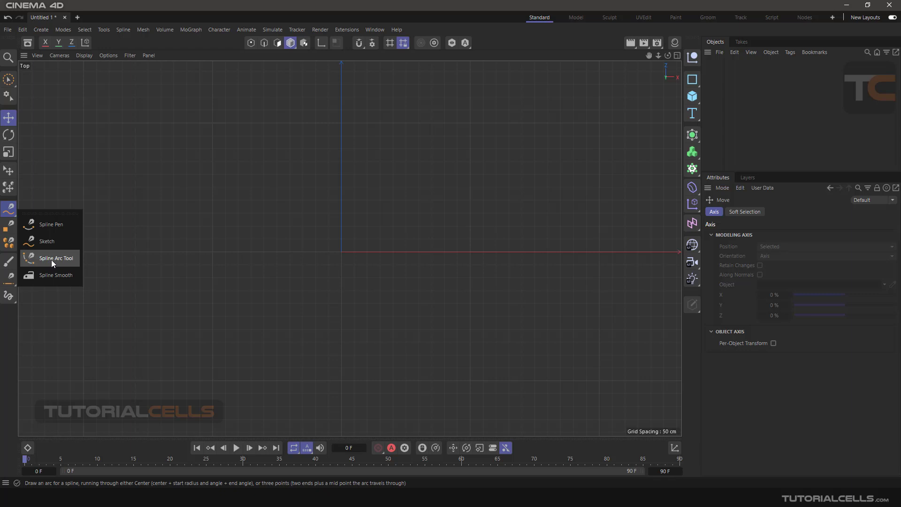
drag(52, 260, 52, 260)
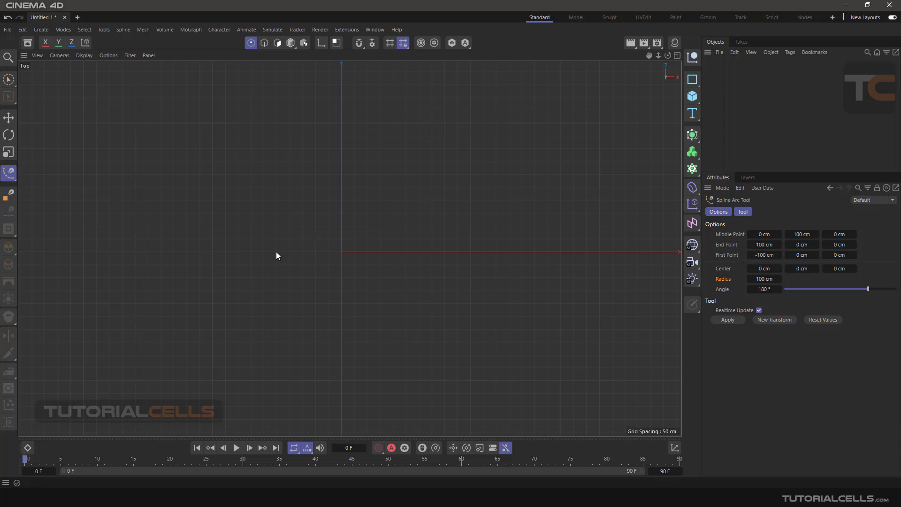
Step: Draw a semicircle over an X-axis baseline, then a tangent arc curving down to the right
mouse_move(348, 252)
mouse_down()
mouse_move(504, 207)
mouse_move(438, 225)
mouse_move(500, 252)
mouse_move(502, 235)
mouse_move(508, 252)
mouse_up()
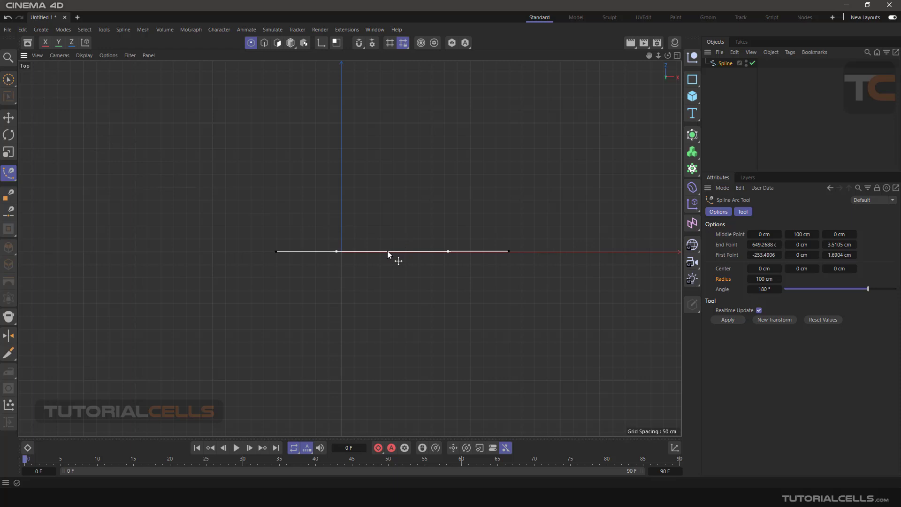
mouse_move(387, 254)
mouse_down()
mouse_move(407, 135)
mouse_move(400, 147)
mouse_up()
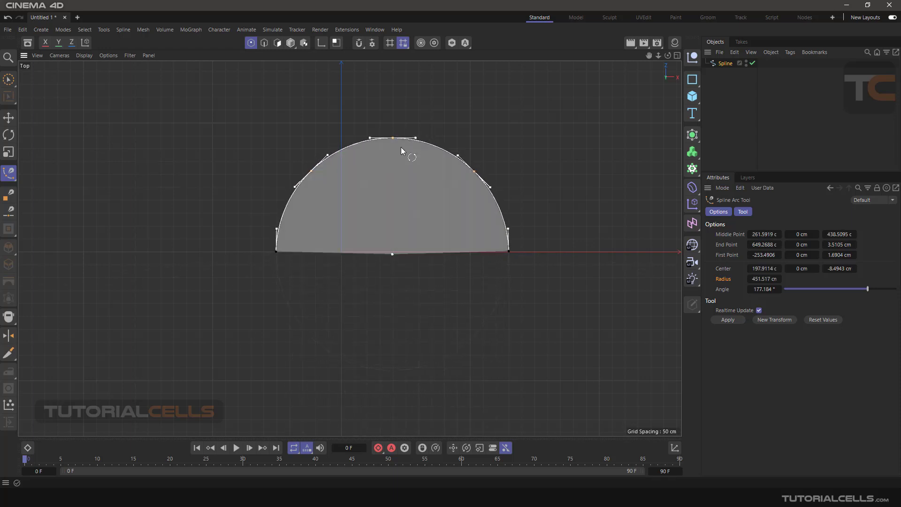
drag(342, 248, 637, 209)
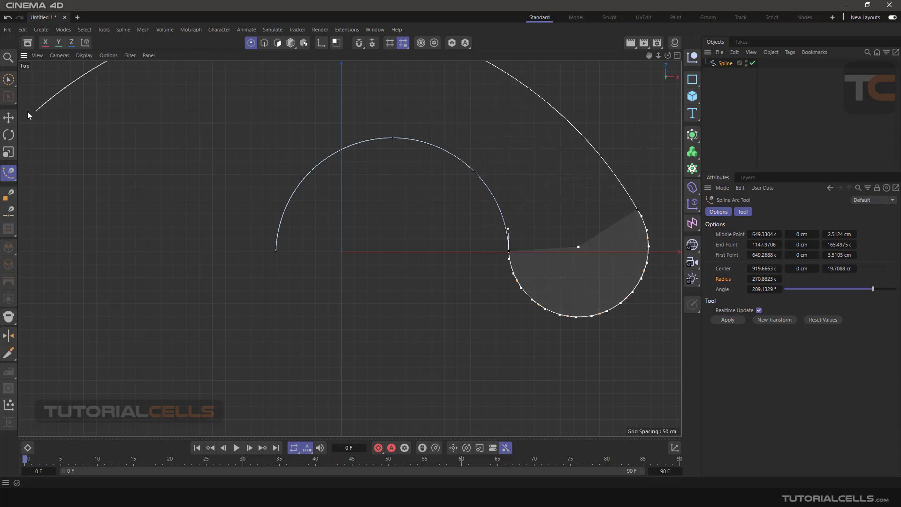
Step: Finish drawing, enlarge and tilt the first arc to about 451.6 cm radius, then select the Spline object
key(Escape)
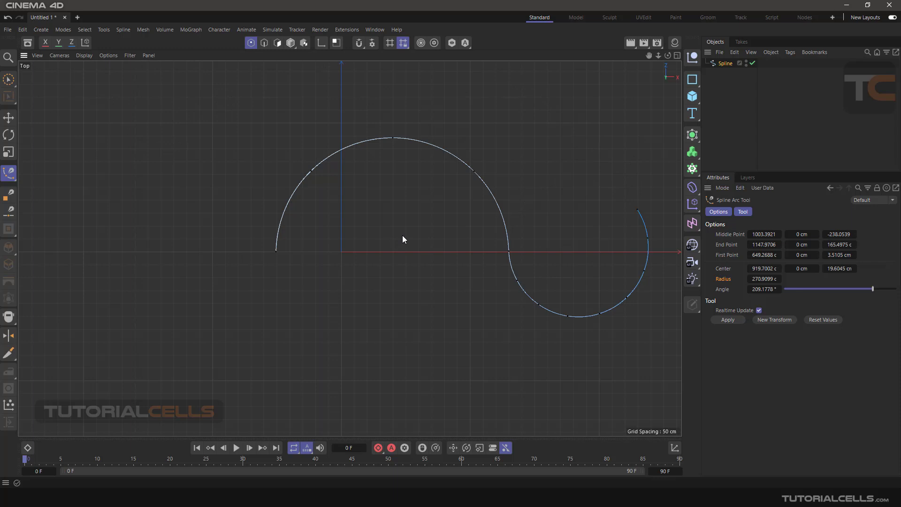
scroll(402, 235, down, 2)
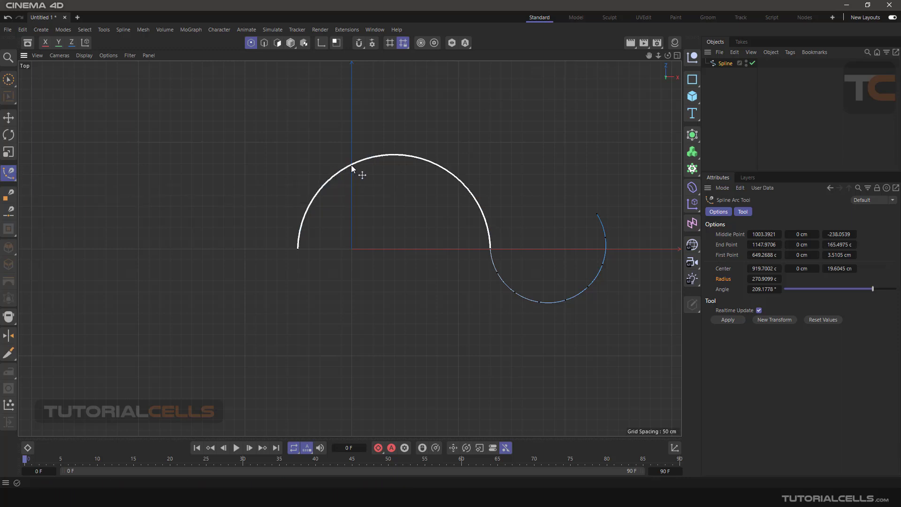
drag(351, 164, 369, 157)
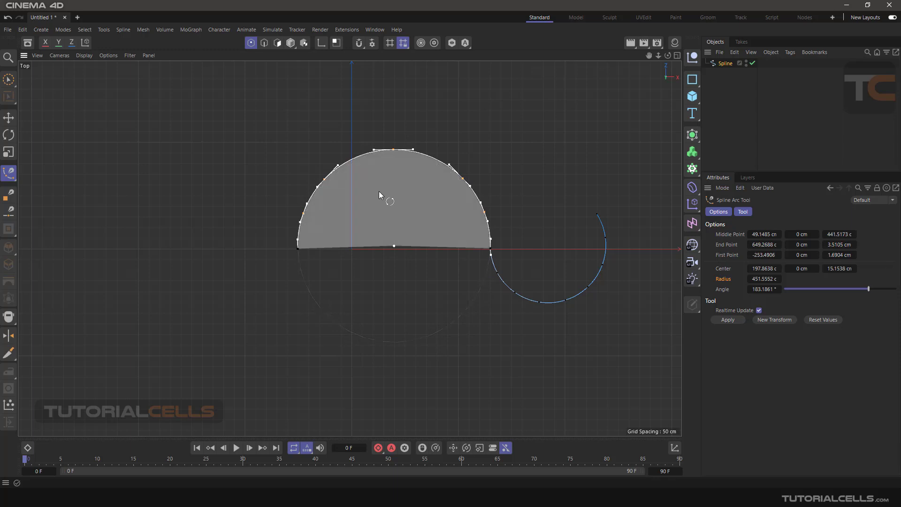
drag(390, 191, 405, 228)
click(722, 63)
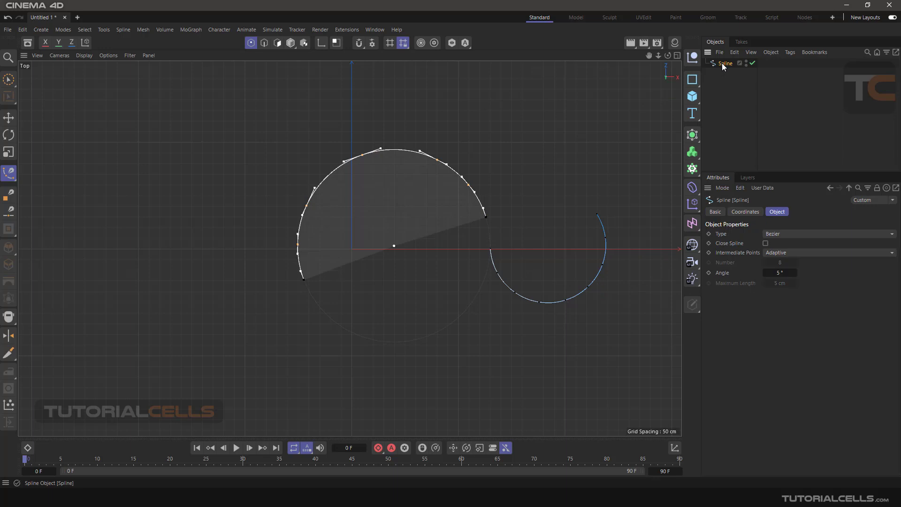
Step: Delete the old spline and draw a wide new arc of radius 775.742 cm, about 162.7°
key(Delete)
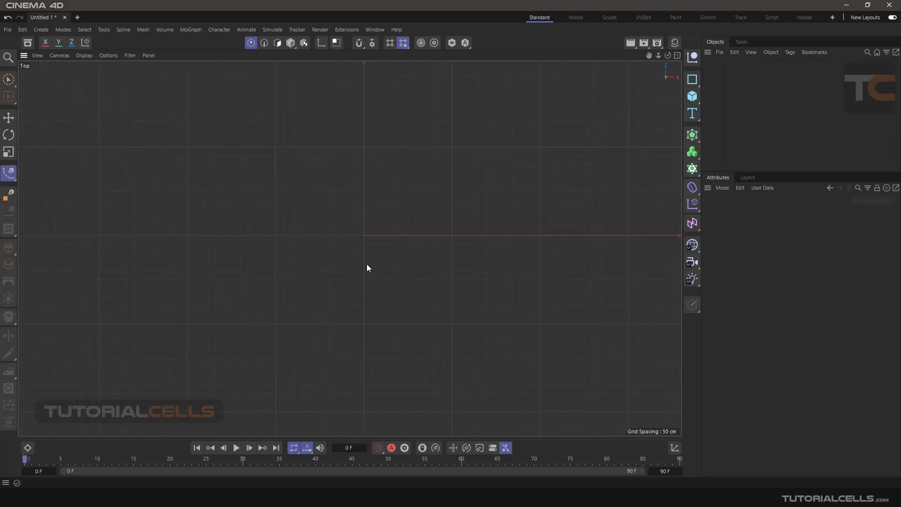
drag(282, 234, 488, 235)
drag(352, 236, 361, 121)
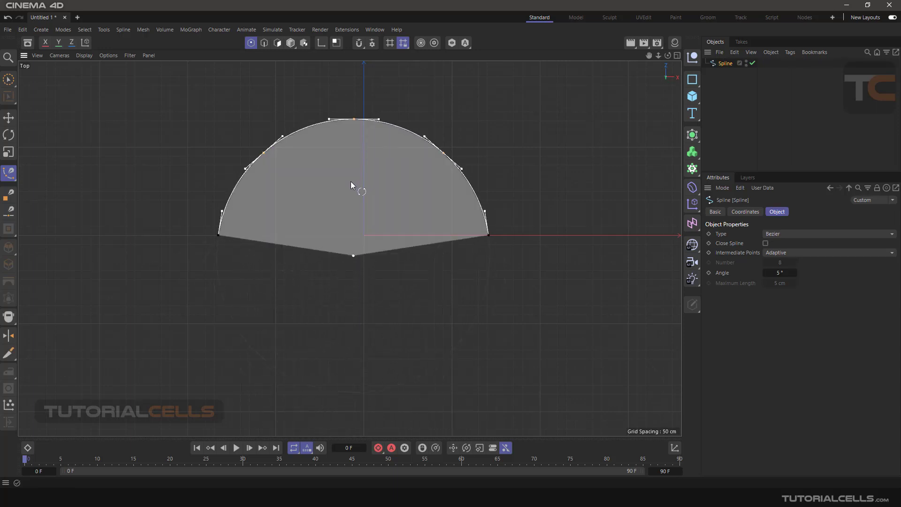
drag(350, 181, 335, 205)
click(10, 175)
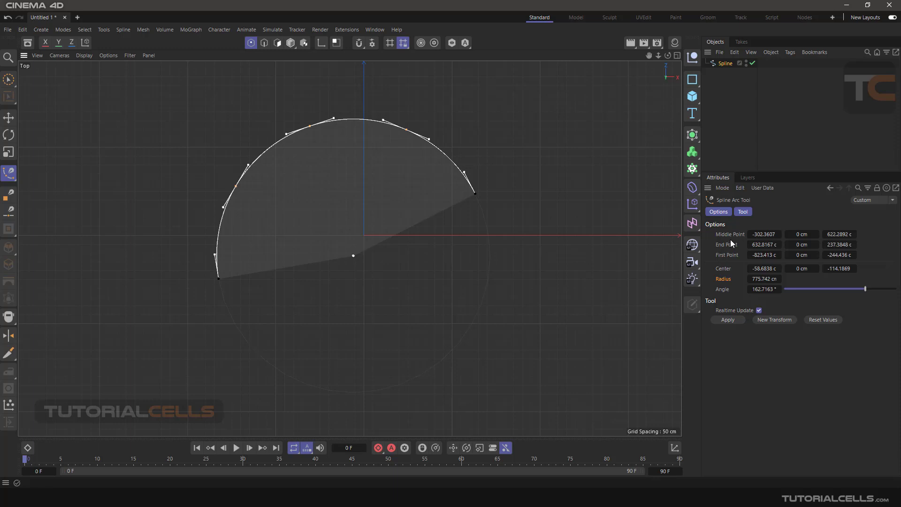
drag(345, 194, 356, 194)
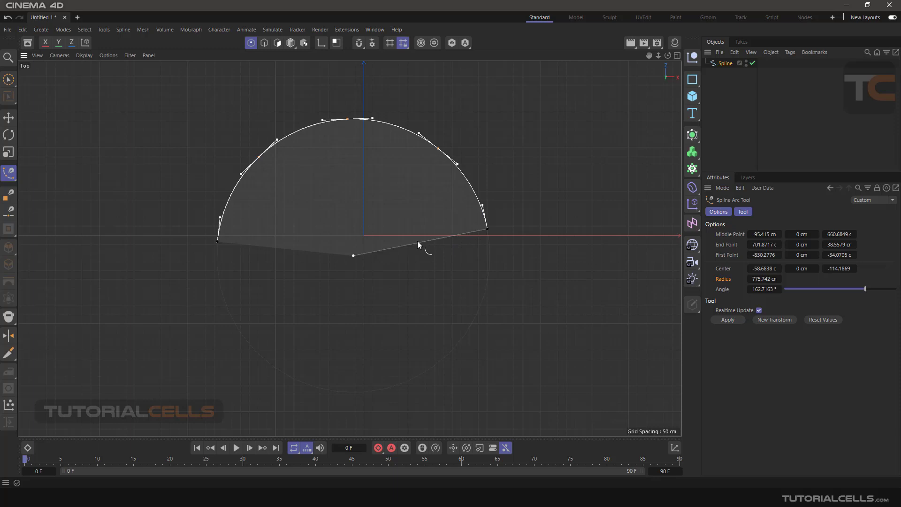
Step: Reshape the arc via its end, radius, start, middle and centre handles to 710.6922 cm, 109.88°
drag(418, 241, 387, 203)
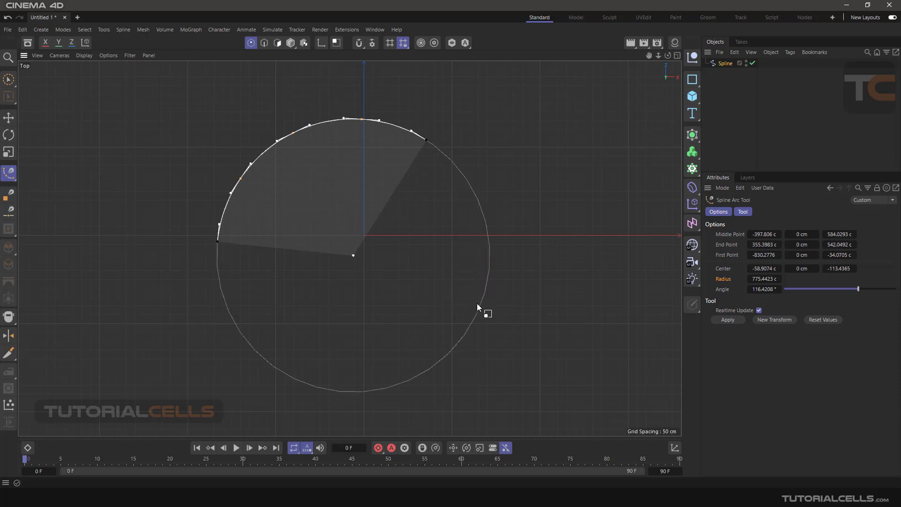
mouse_move(480, 307)
mouse_down()
mouse_move(456, 289)
mouse_move(492, 293)
mouse_move(465, 294)
mouse_move(475, 295)
mouse_up()
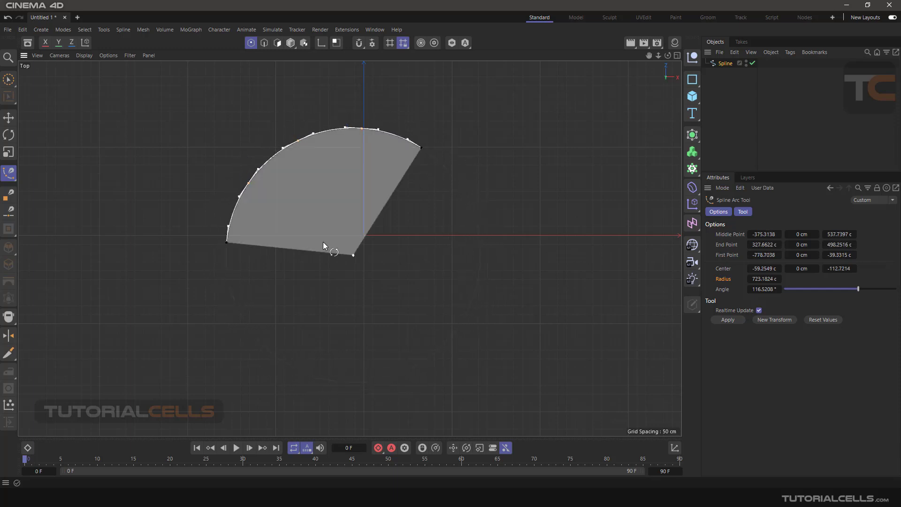
drag(303, 247, 297, 221)
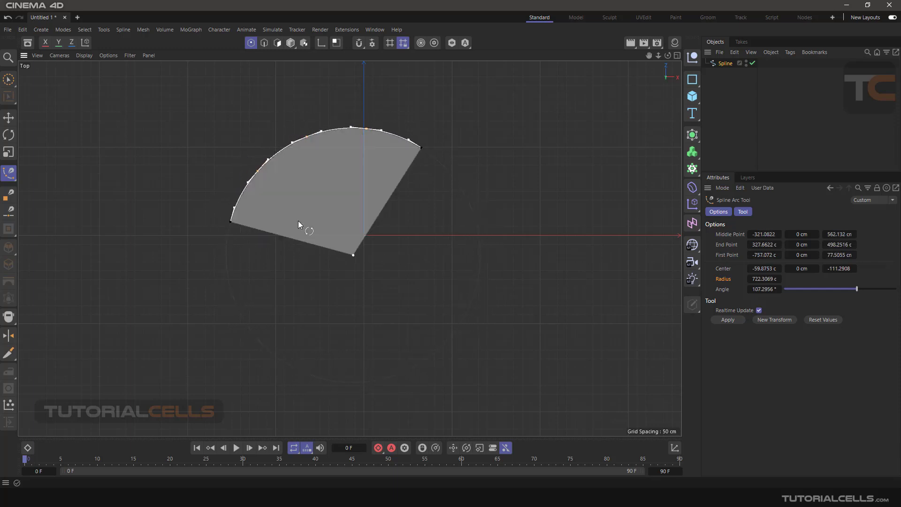
mouse_move(307, 151)
mouse_down()
mouse_move(328, 175)
mouse_move(297, 148)
mouse_up()
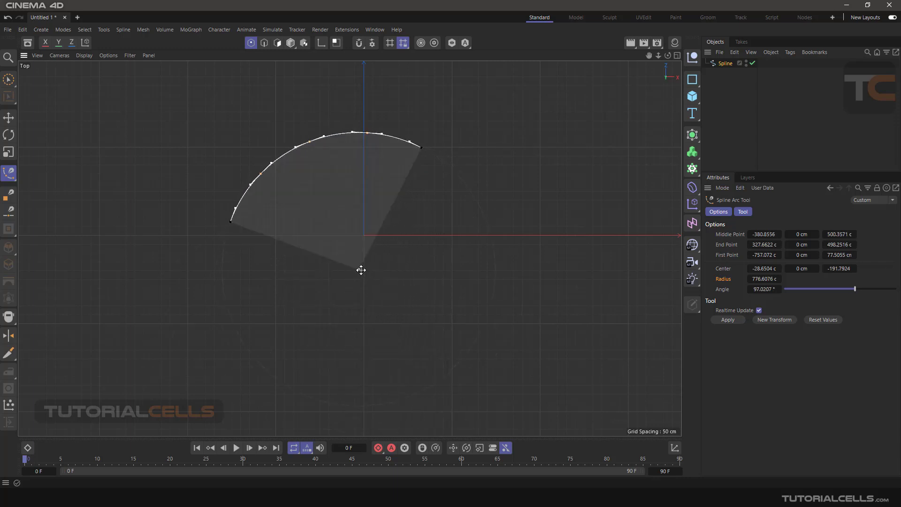
drag(359, 269, 356, 249)
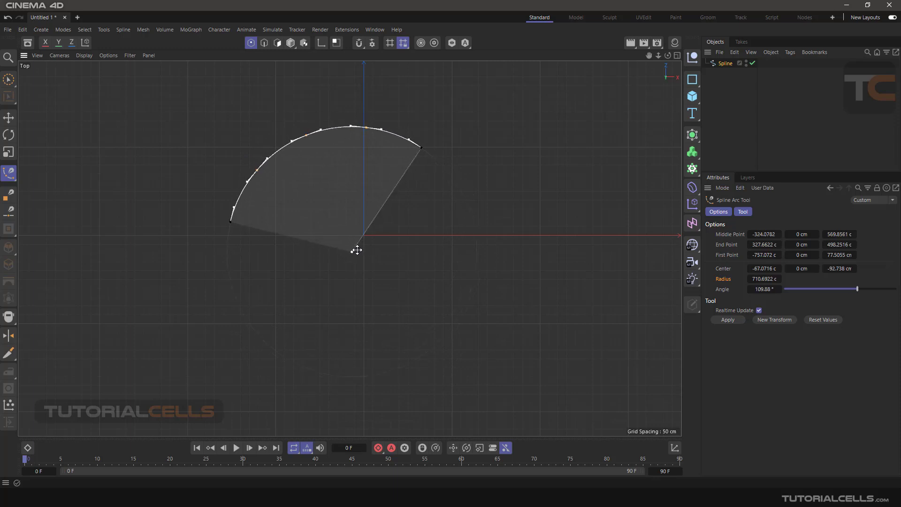
Step: Apply the arc at radius 709.7894 cm and 110.088°, clear the point selection, and return to the Spline Arc Tool
click(719, 319)
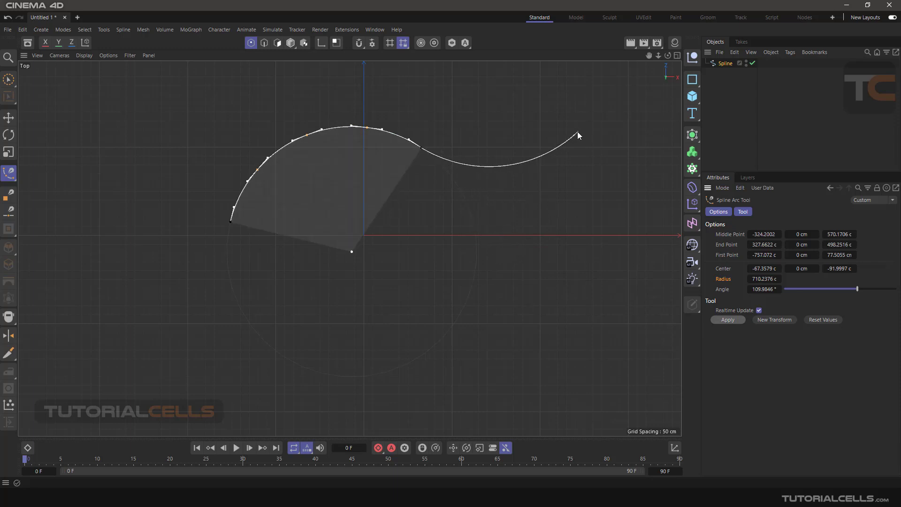
click(8, 118)
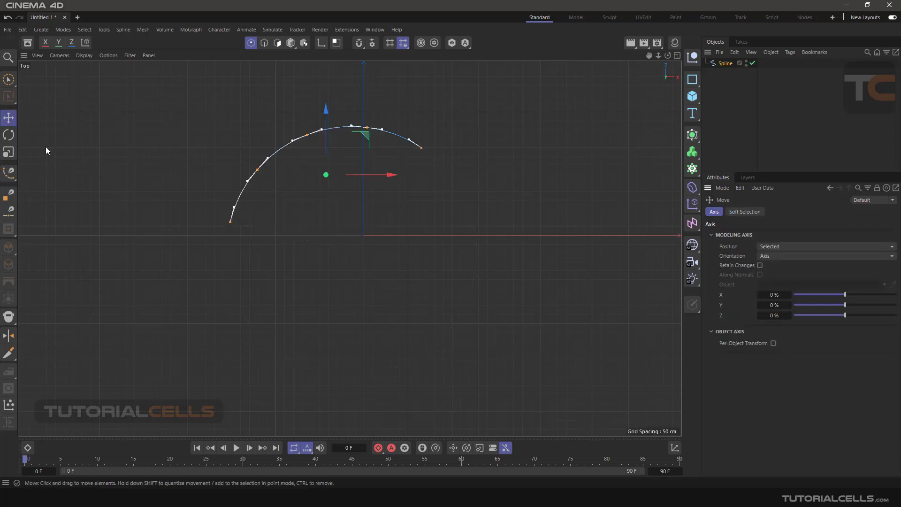
click(314, 216)
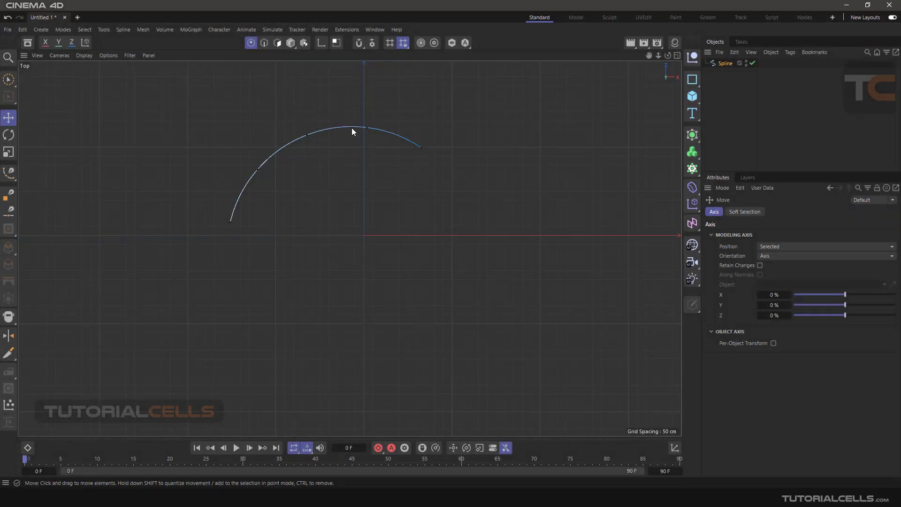
click(8, 173)
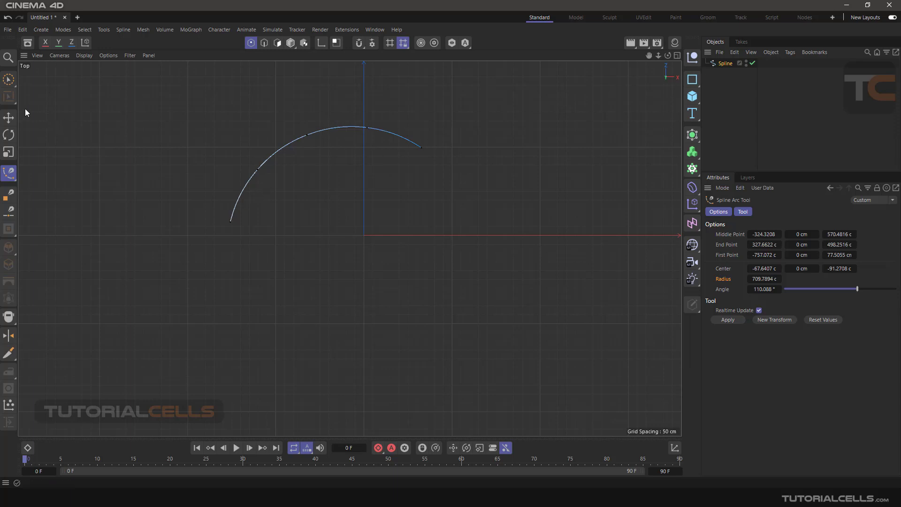
Step: Move the arc's top point upward so the curve peaks sharply above the origin
click(10, 117)
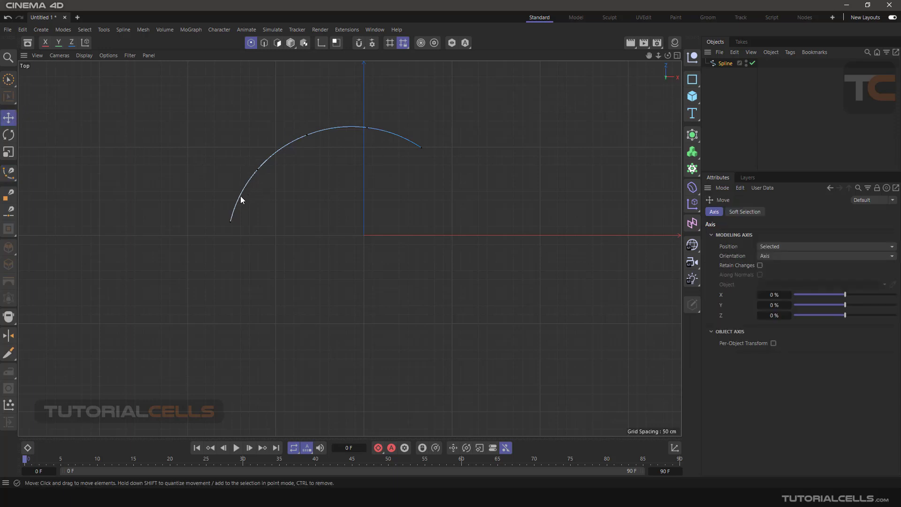
click(367, 127)
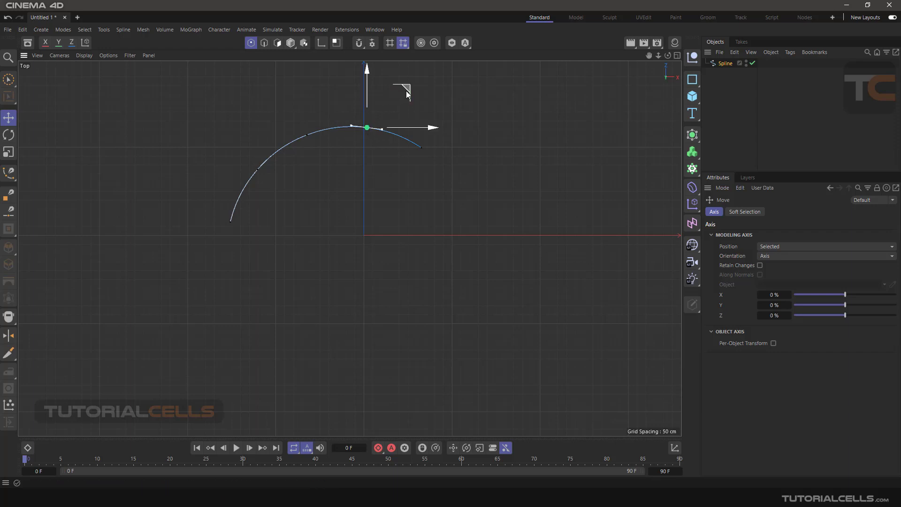
drag(408, 87, 408, 67)
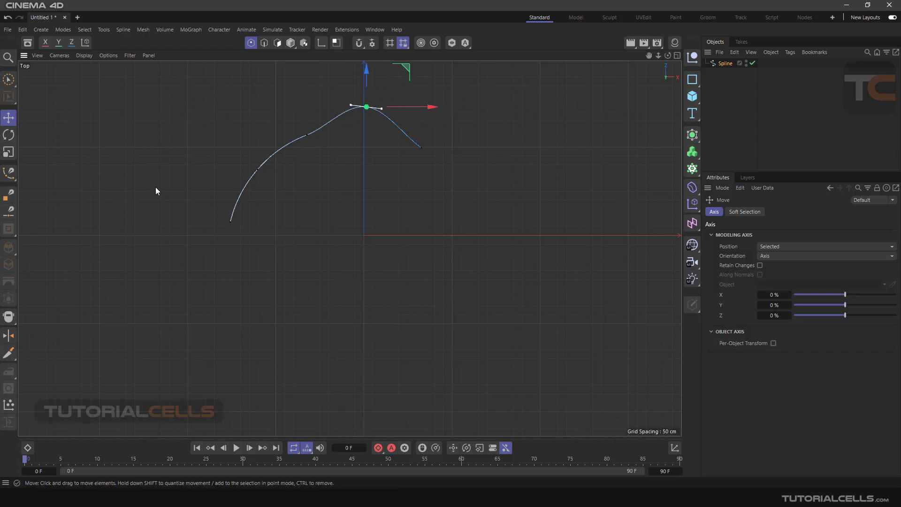
click(10, 174)
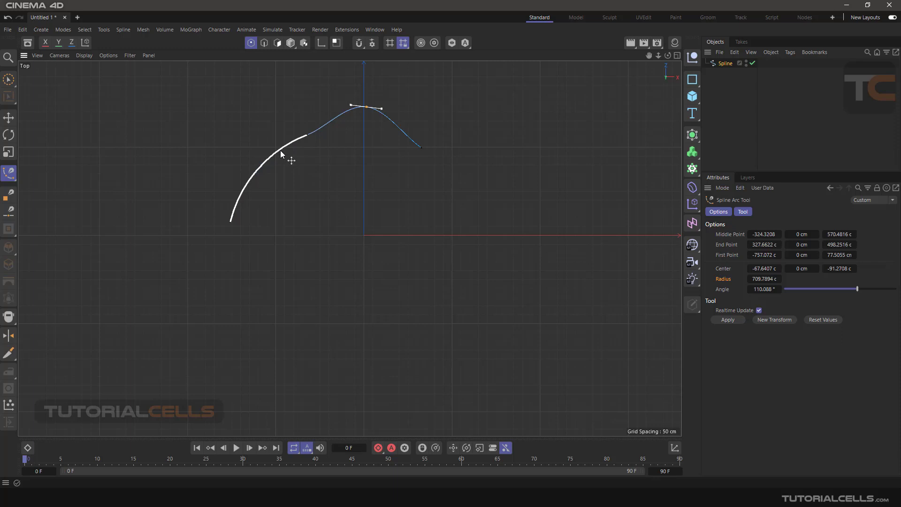
Step: Widen the left segment into a rounder arc, adjust its Middle/End Point X values, and cancel a stray arc
mouse_move(276, 153)
mouse_down()
mouse_move(191, 117)
mouse_move(279, 151)
mouse_up()
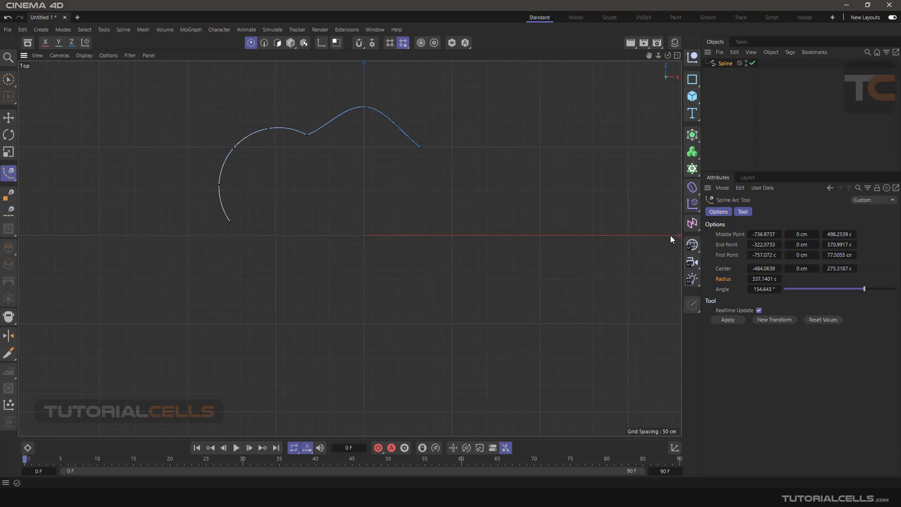
drag(749, 234, 761, 235)
drag(764, 244, 754, 244)
drag(280, 166, 346, 207)
key(Escape)
Step: Add a 400 × 400 cm Rectangle and make it an editable closed linear spline
click(718, 63)
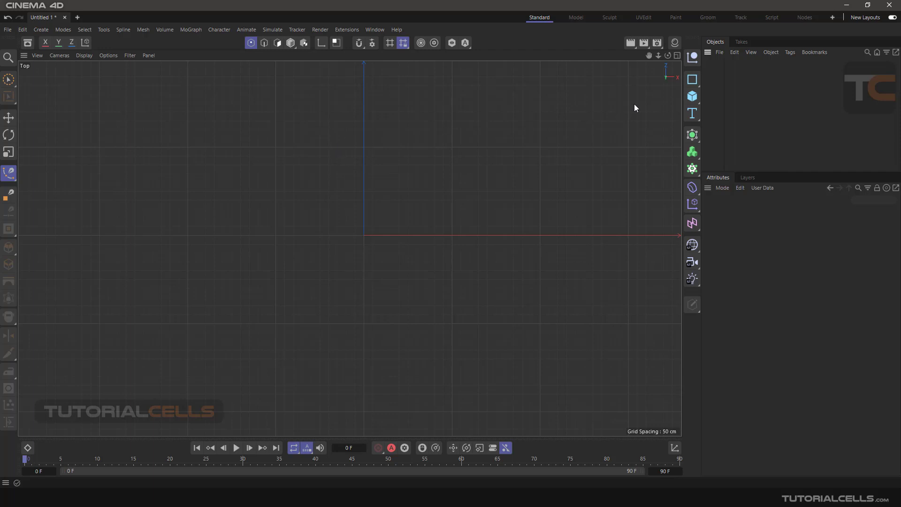
click(692, 80)
scroll(371, 226, up, 5)
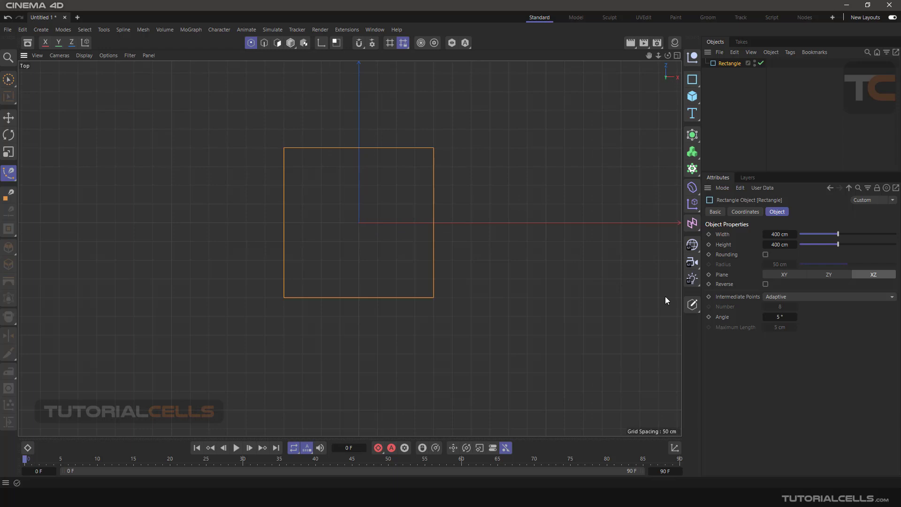
click(692, 304)
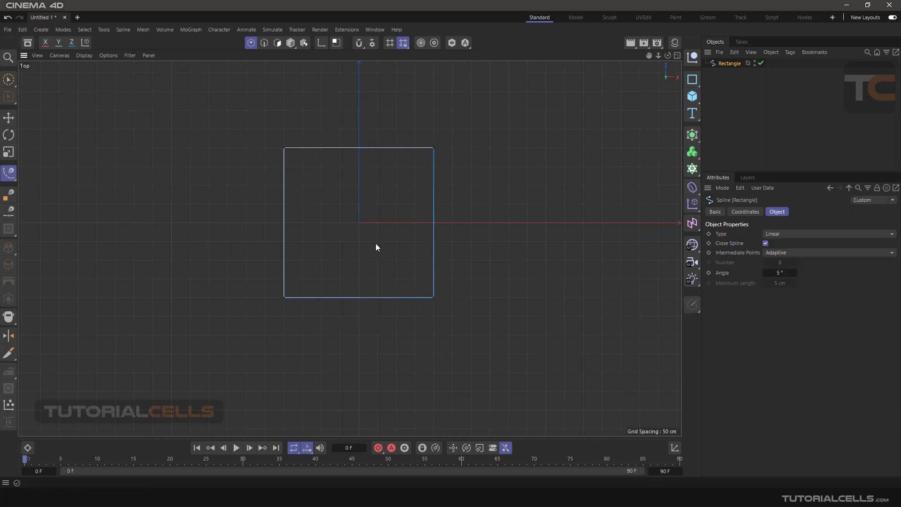
scroll(311, 223, down, 3)
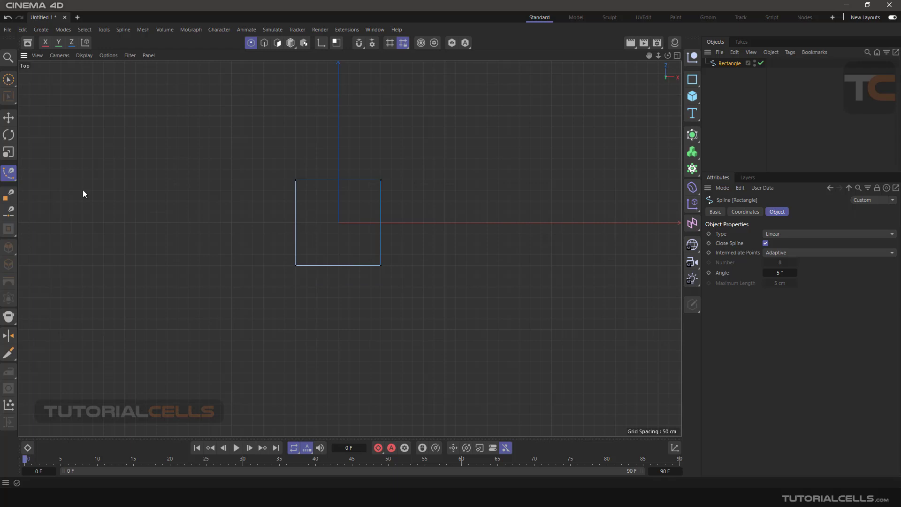
click(8, 173)
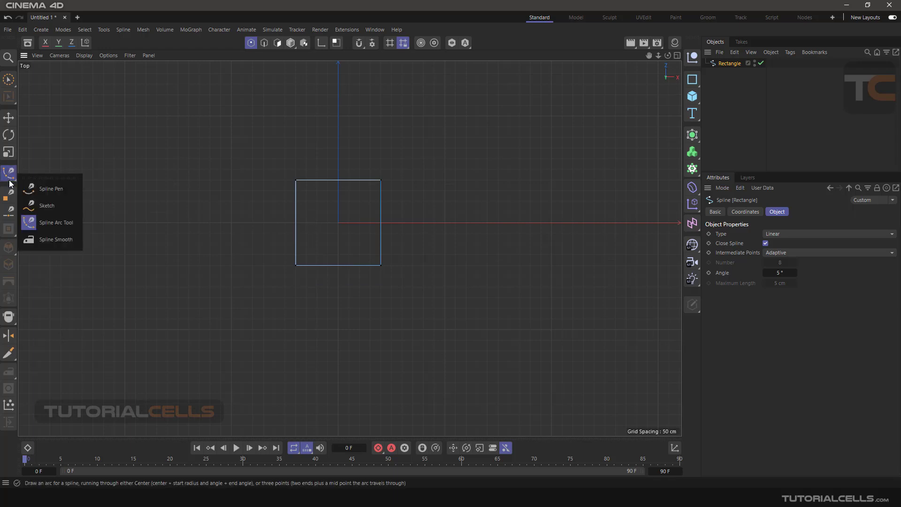
Step: Draw a Spline Pen spline above the rectangle: a straight segment followed by curved points
click(52, 188)
click(101, 208)
click(185, 130)
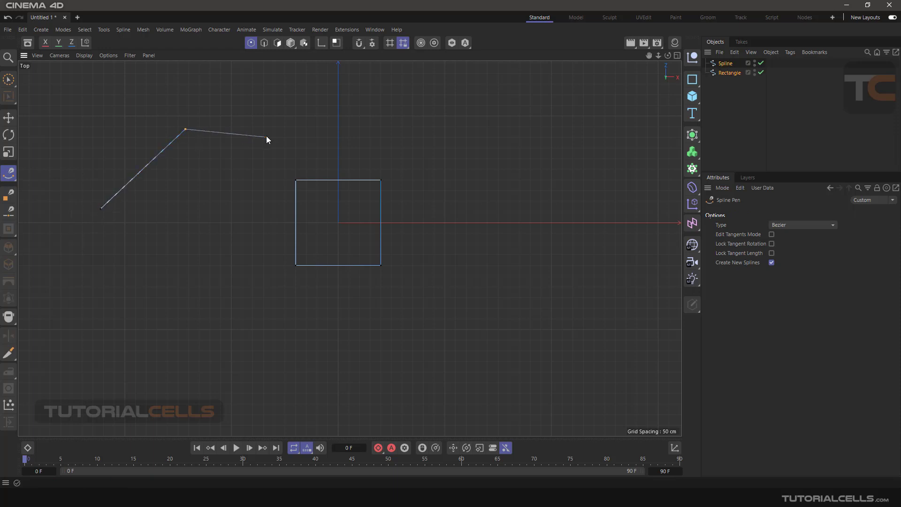
drag(271, 131, 283, 105)
click(357, 101)
key(Escape)
Step: Frame the new spline and square in view and switch to the Spline Arc Tool
alt+middle_drag(216, 187, 267, 197)
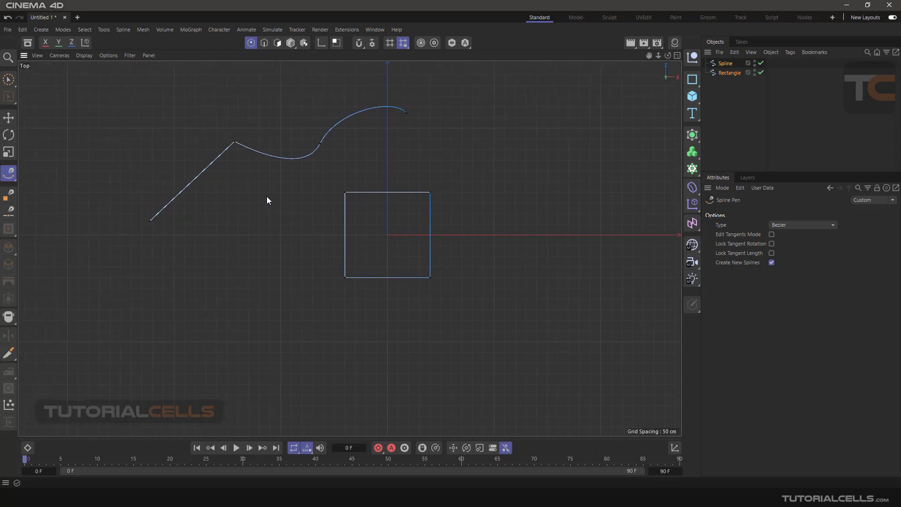
click(9, 173)
click(48, 225)
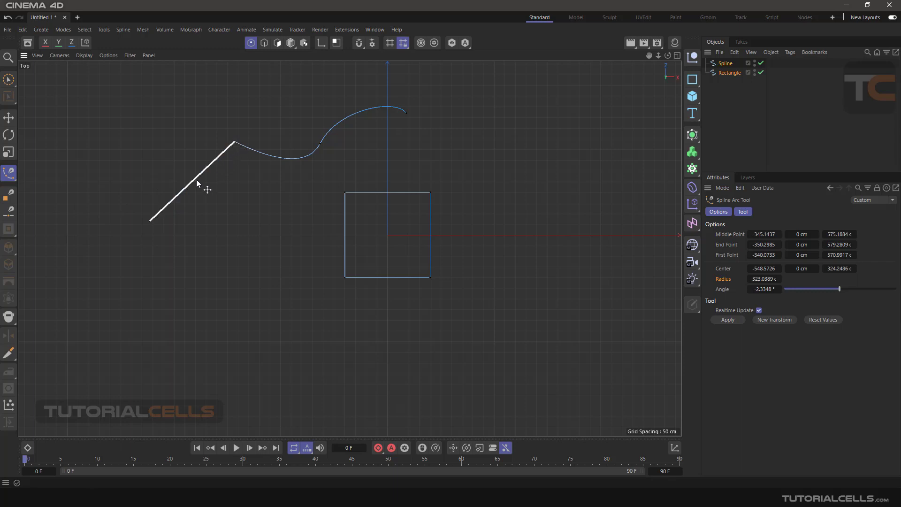
Step: Bow the spline's straight first segment into a down-left arc of radius 294.3381 cm, angle 136.1951°
mouse_move(193, 182)
mouse_down()
mouse_move(155, 164)
mouse_move(23, 237)
mouse_move(105, 238)
mouse_up()
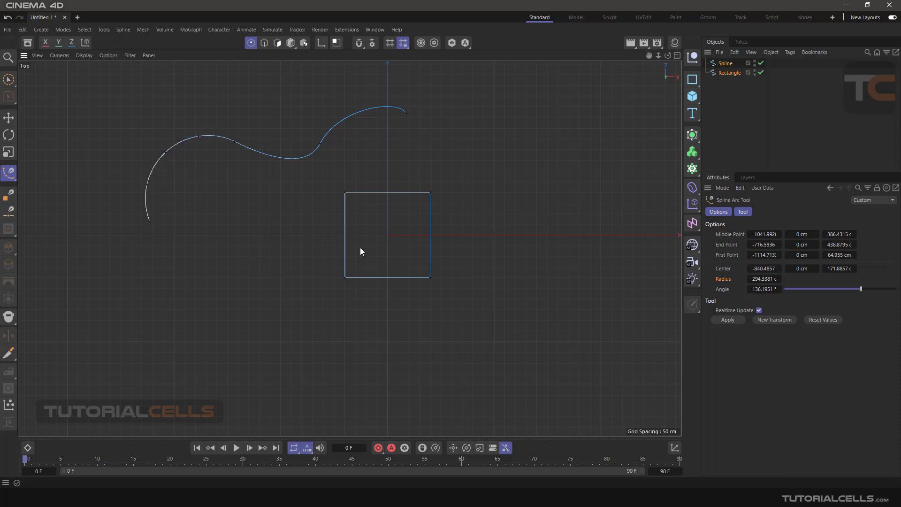
scroll(394, 237, up, 3)
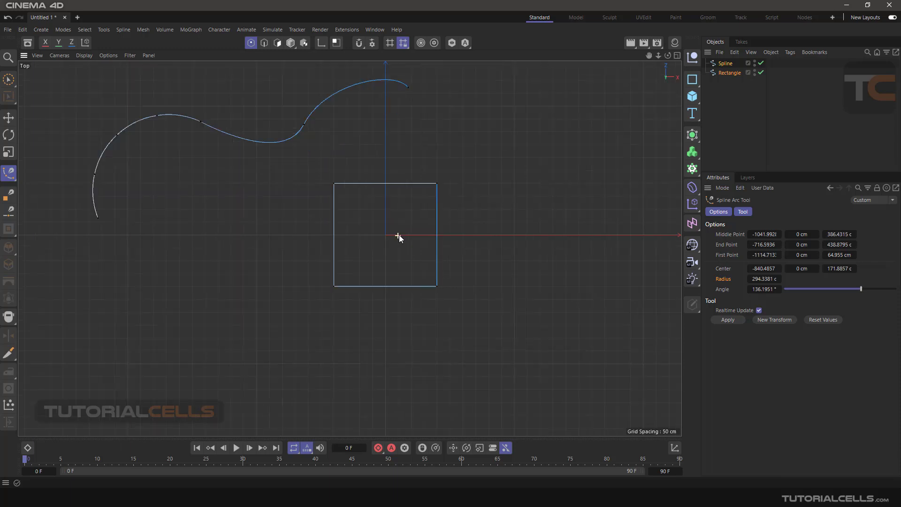
scroll(446, 229, up, 2)
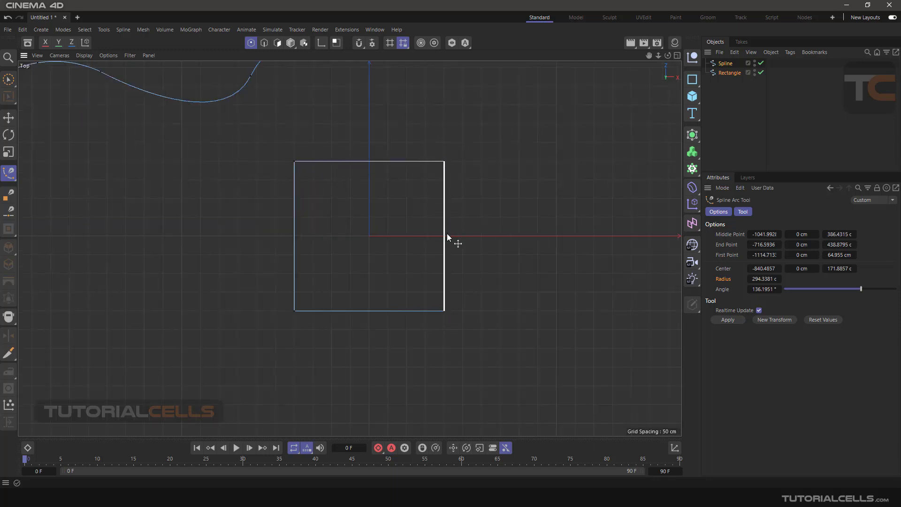
drag(445, 236, 470, 236)
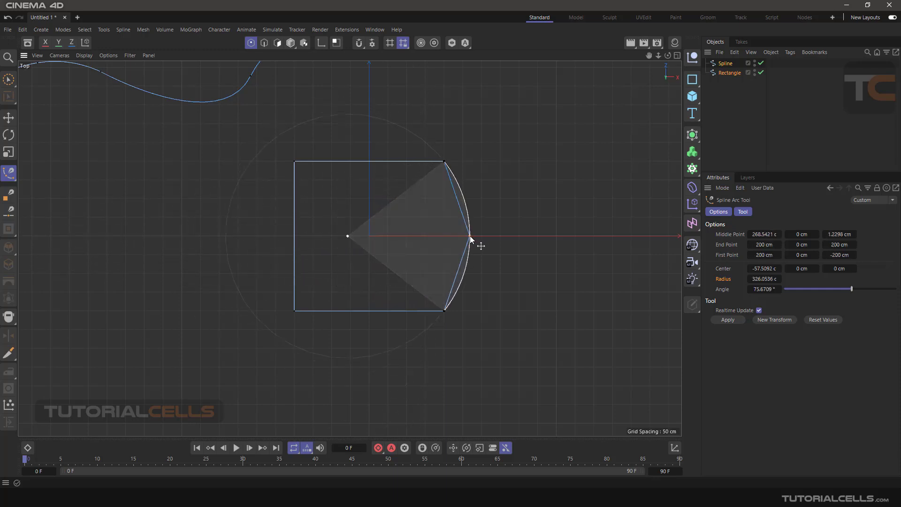
click(716, 320)
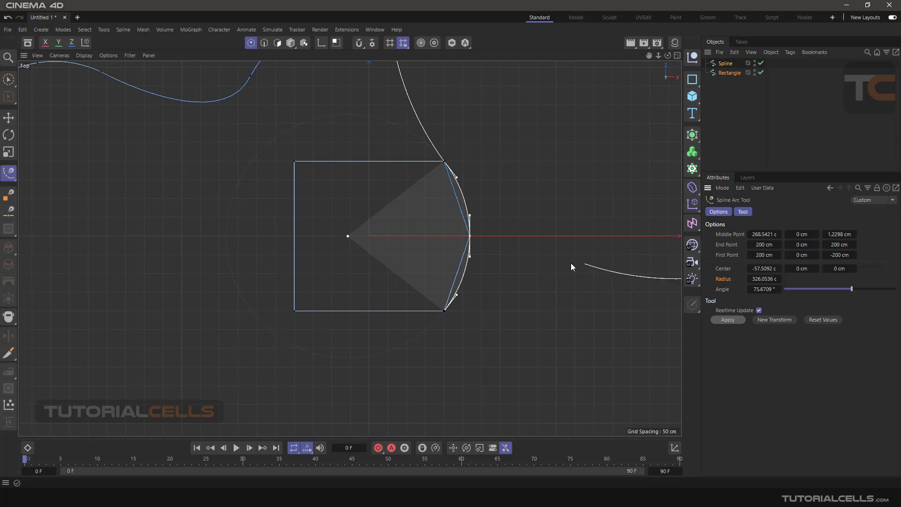
click(7, 119)
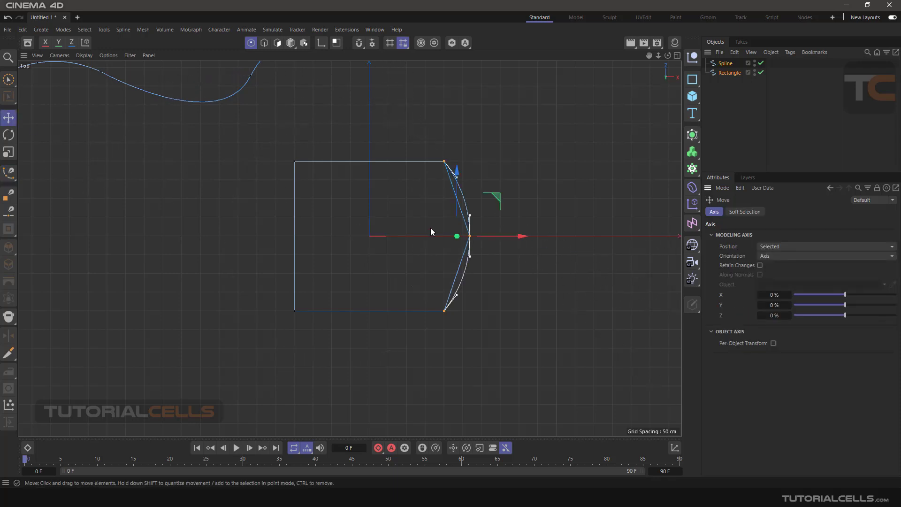
scroll(444, 242, up, 3)
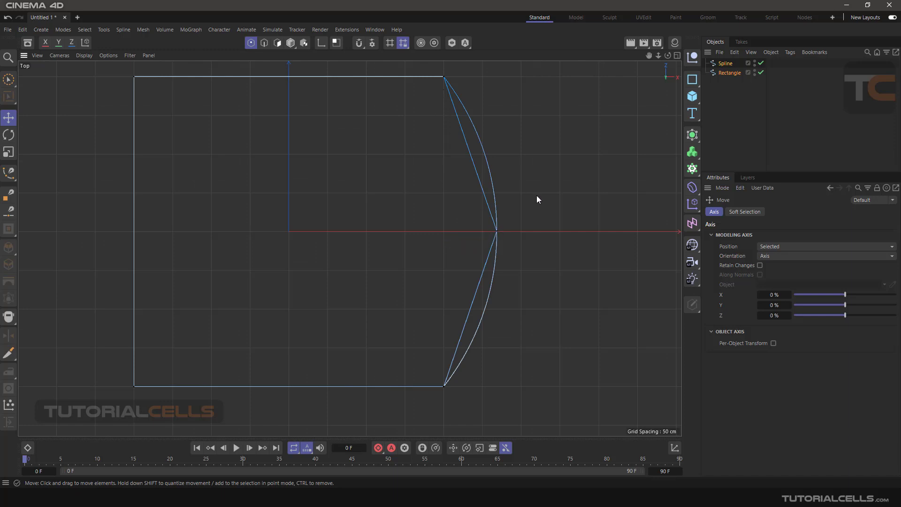
scroll(497, 243, down, 3)
key(ctrl+z)
key(ctrl+z)
key(ctrl+z)
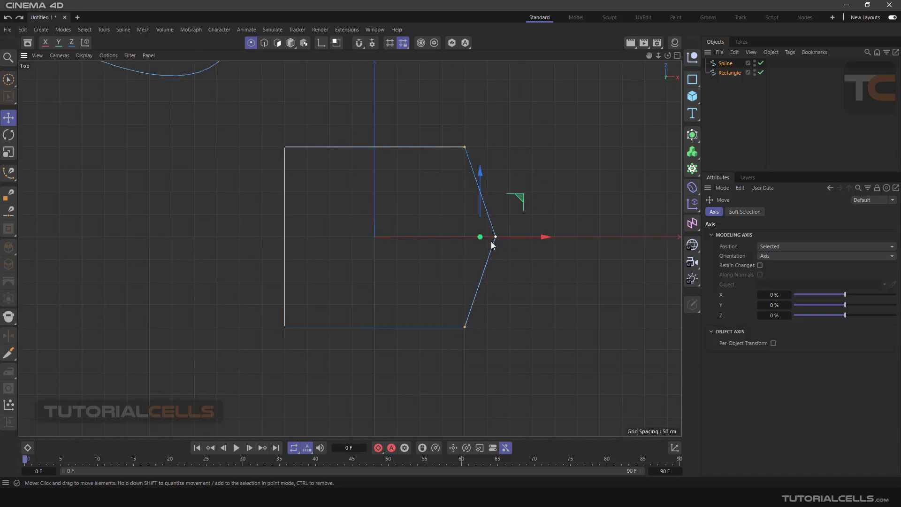
Step: Try bulging the square's right edge into an arc, then undo it back to straight
click(9, 174)
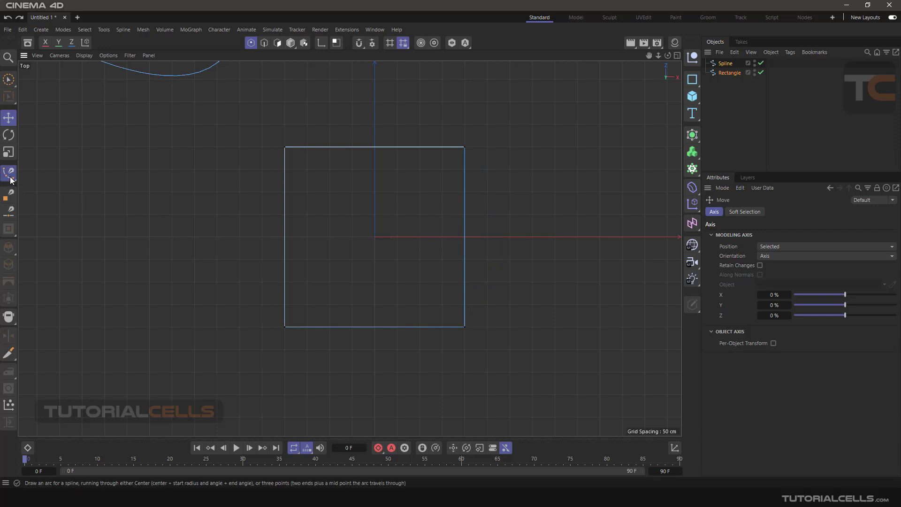
drag(465, 236, 504, 250)
key(ctrl+z)
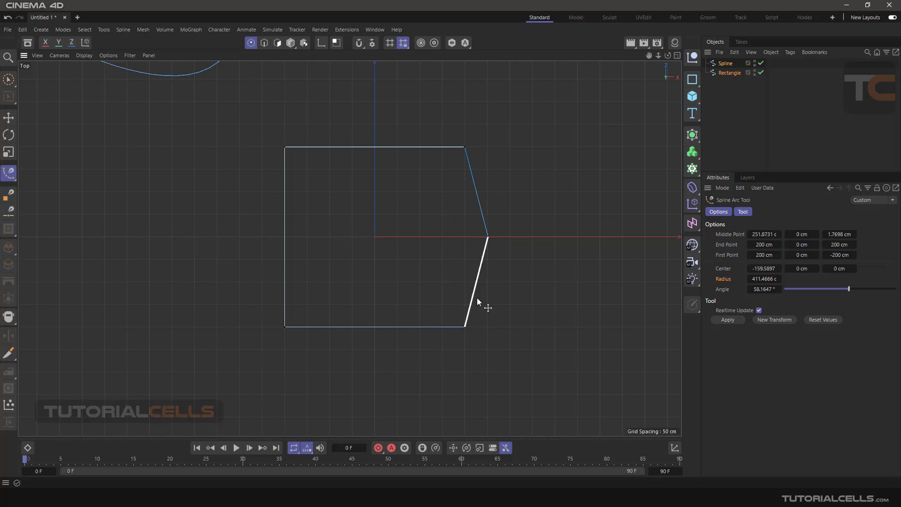
key(ctrl+z)
Step: Select both the spline and the square in the Object Manager
scroll(519, 216, down, 2)
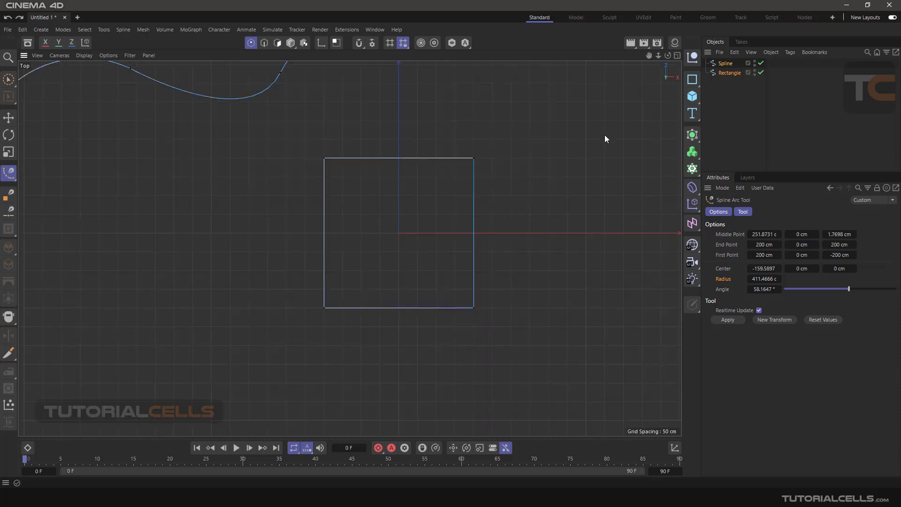
click(707, 64)
key(ctrl+a)
Step: Delete the old spline and square, then add a new Rectangle spline
key(Delete)
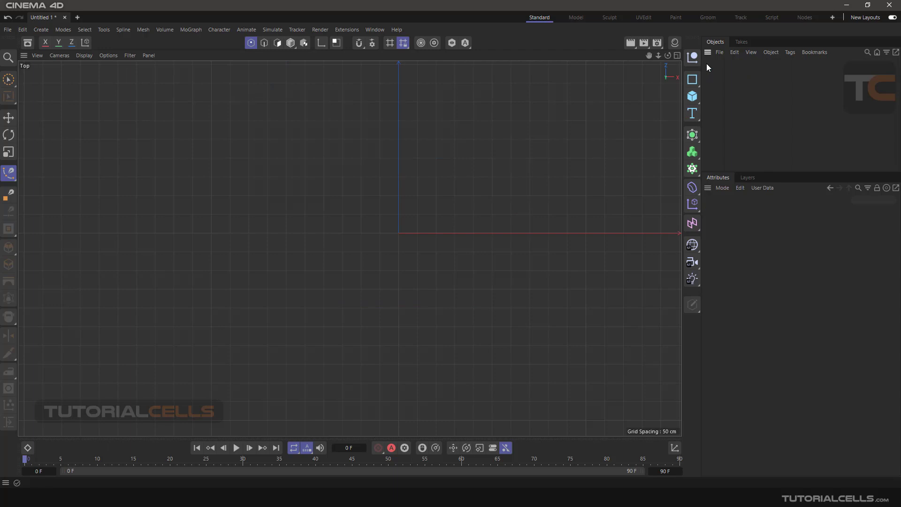
click(693, 80)
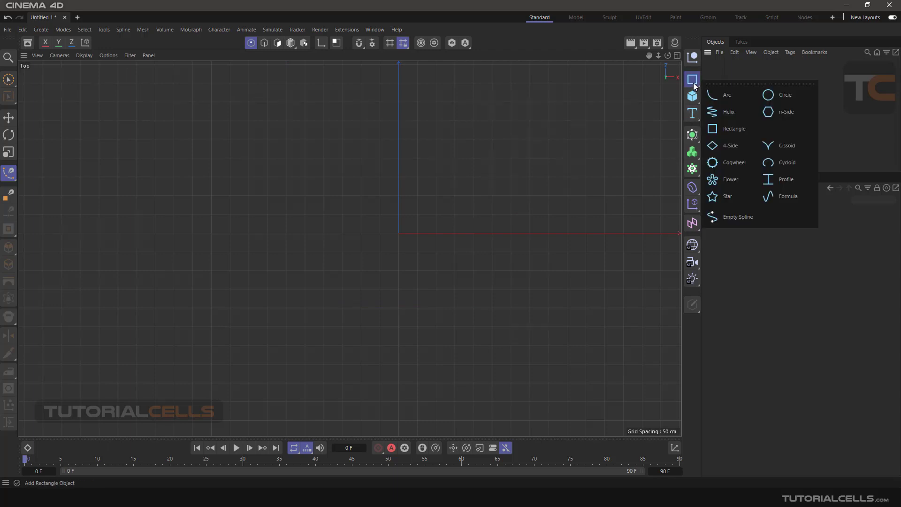
click(695, 82)
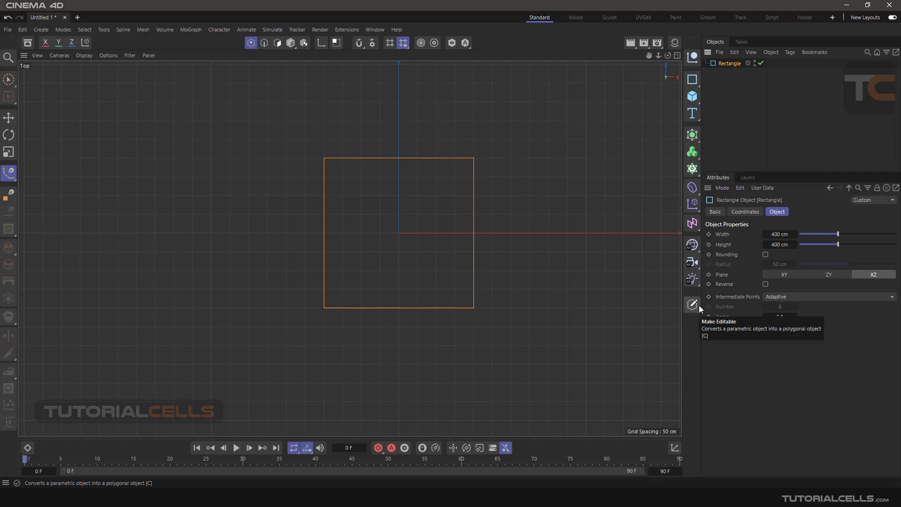
Step: Round the rectangle's corners with a 50 cm radius and make it an editable spline
click(765, 254)
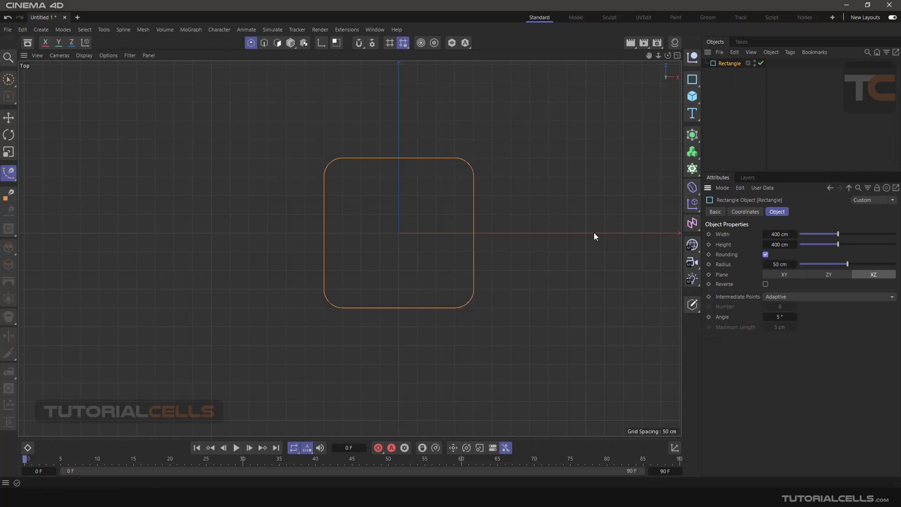
scroll(491, 186, up, 2)
click(693, 305)
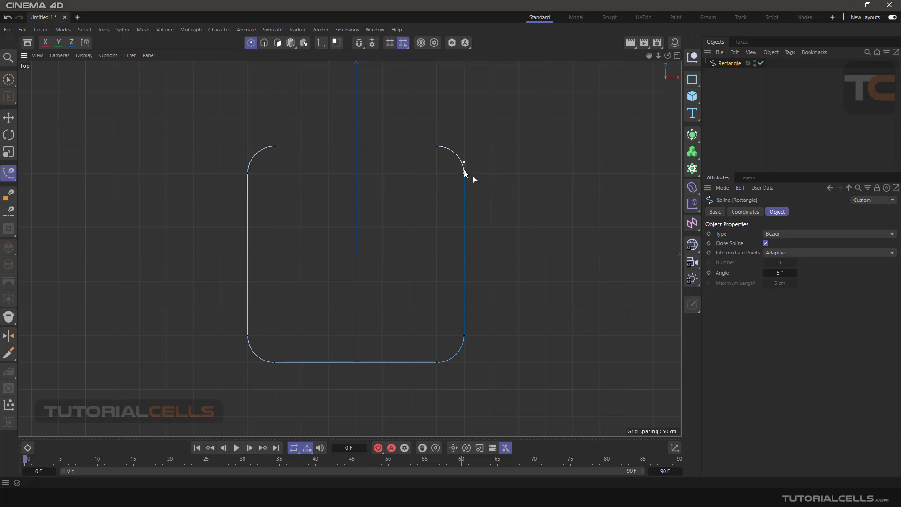
Step: Bulge the rectangle's right edge outward into an arc of radius 233.899 cm, angle 79.778°
click(467, 337)
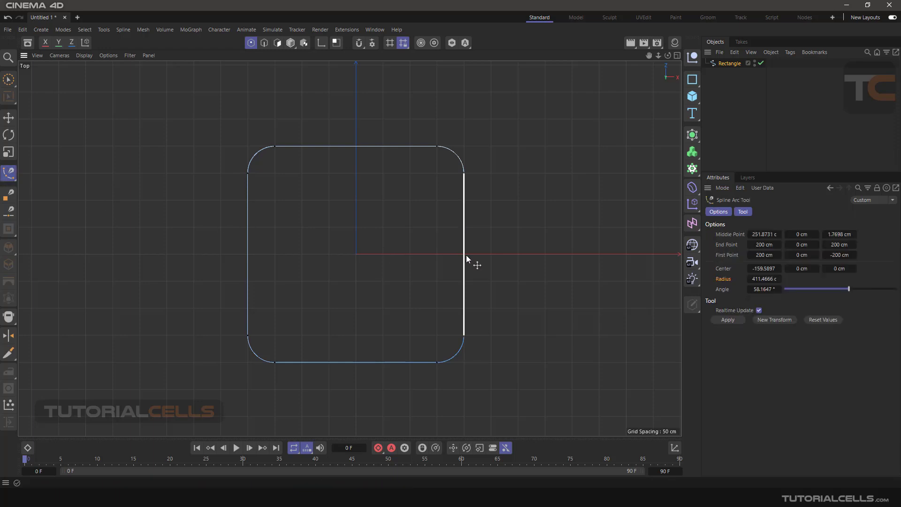
drag(466, 254, 493, 254)
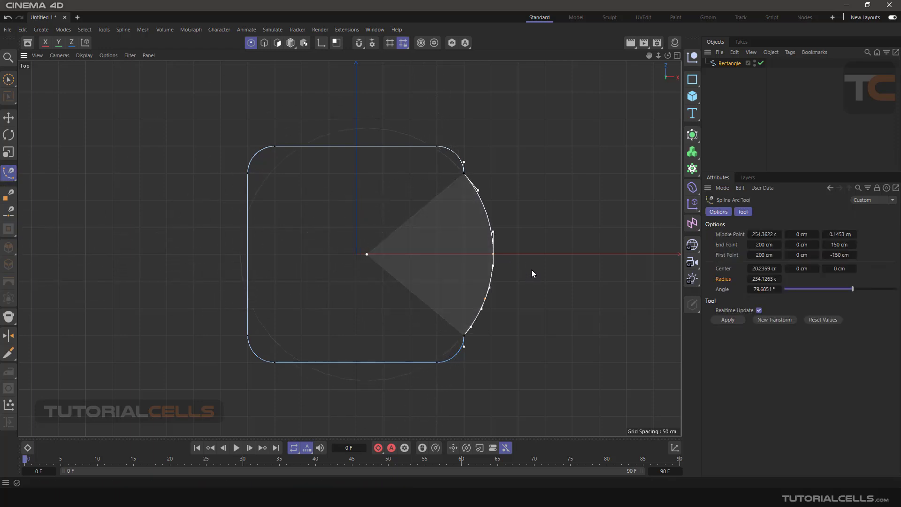
click(531, 266)
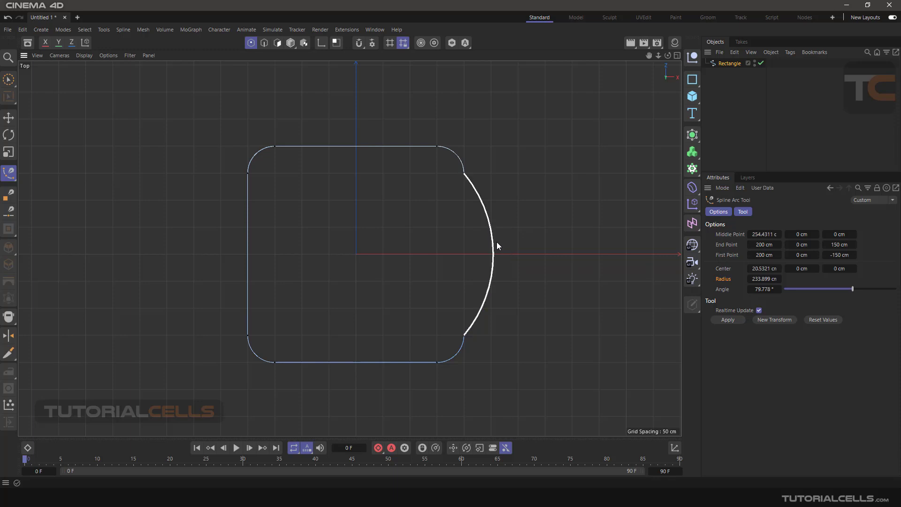
scroll(497, 242, down, 3)
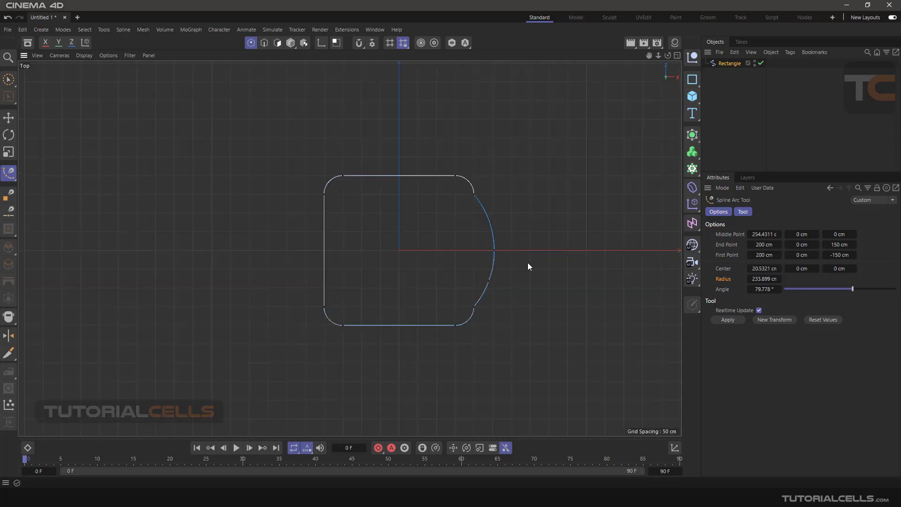